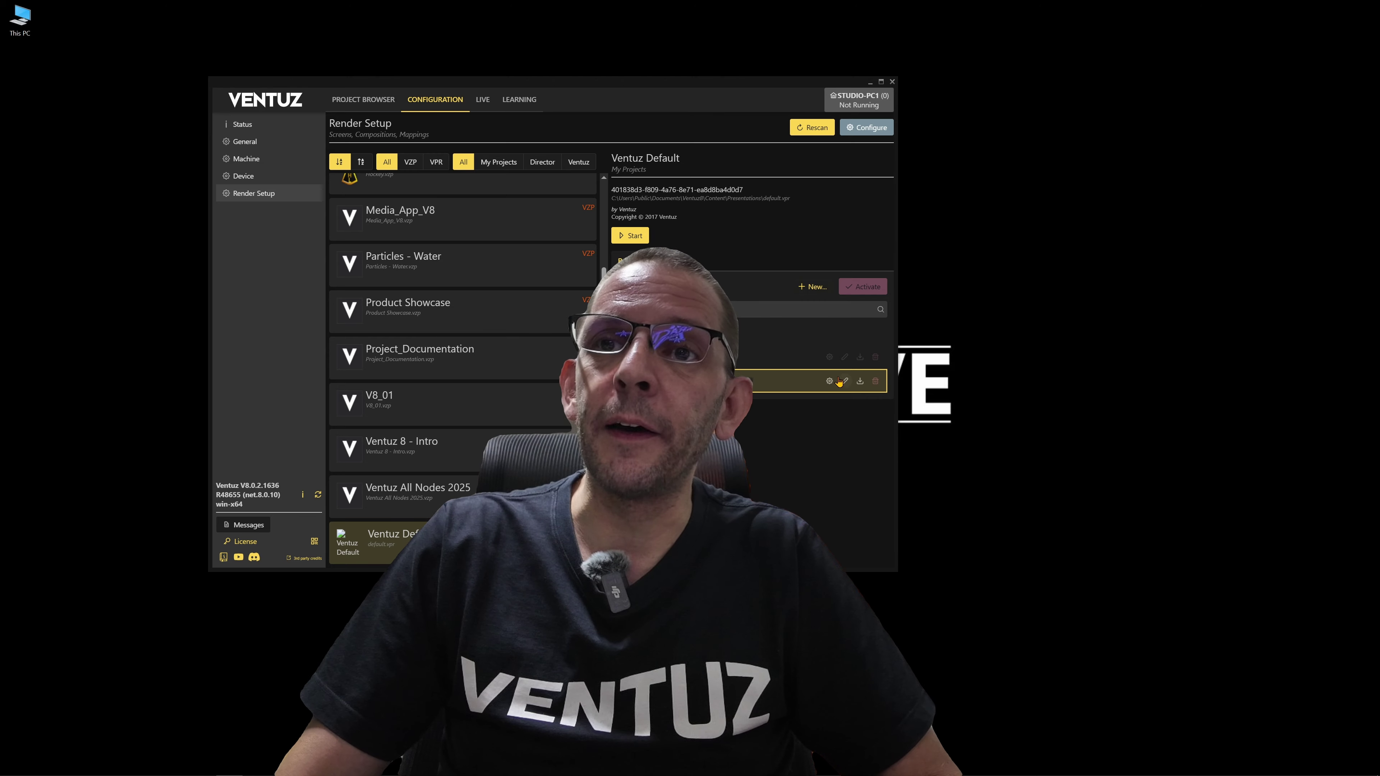
# Open the Tutorial render setup for editing and view its output mapping
pyautogui.click(841, 381)
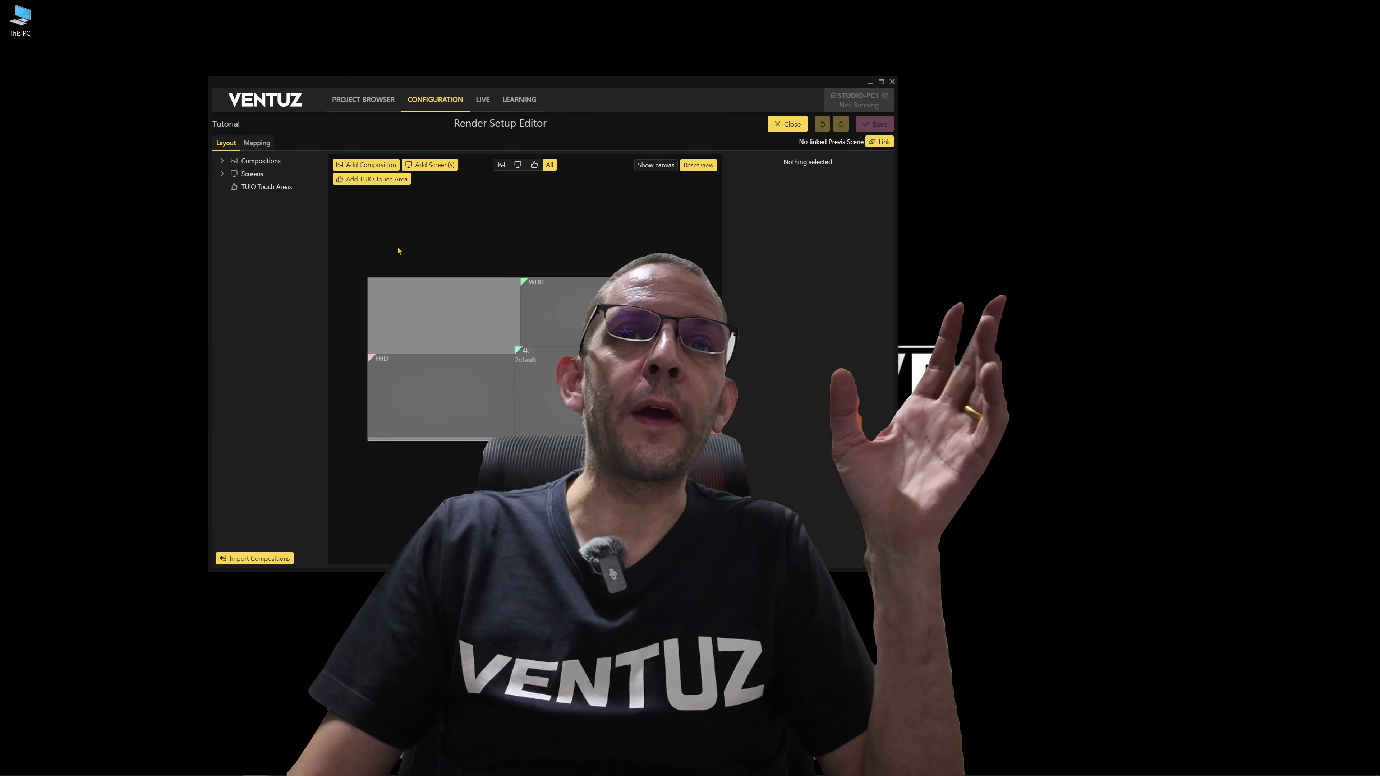
pyautogui.click(256, 143)
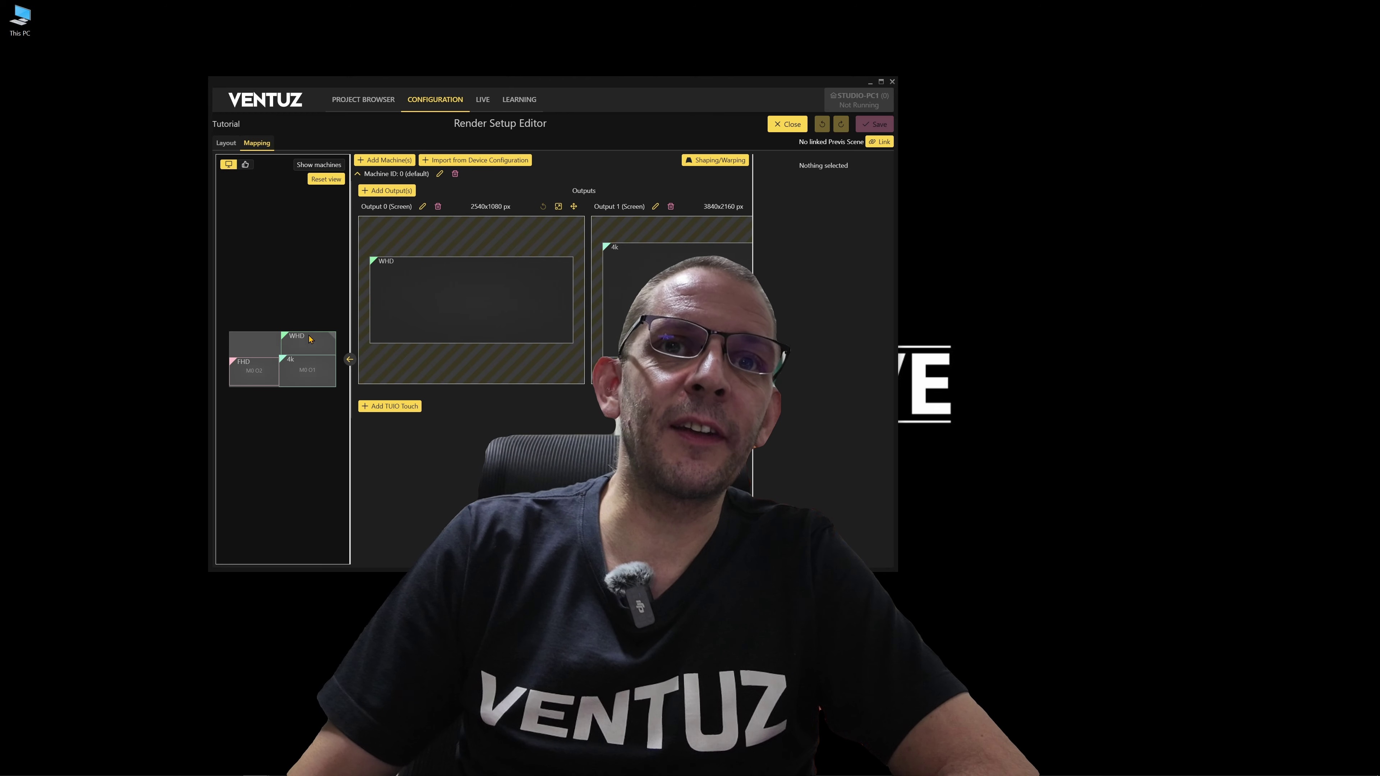
pyautogui.moveTo(523, 90); pyautogui.dragTo(611, 103)
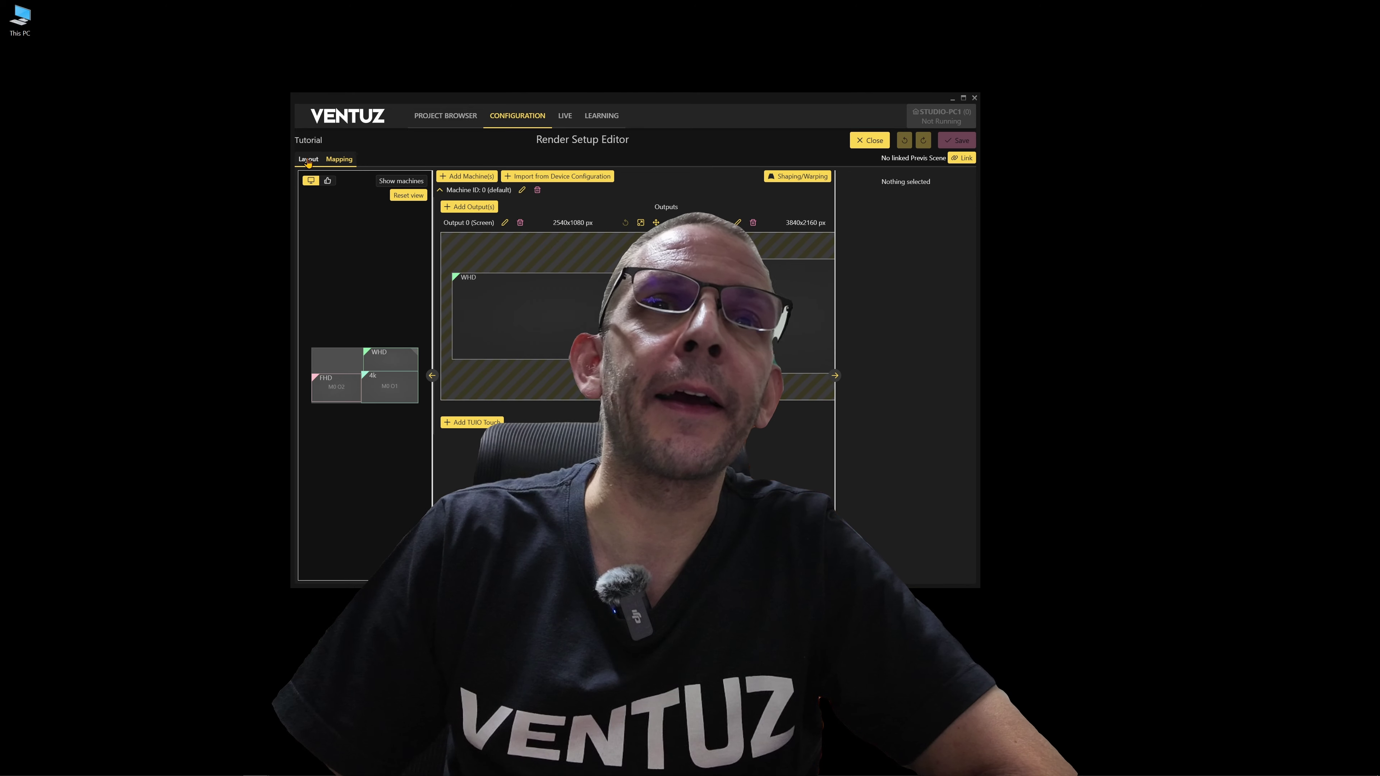
# Delete the FHD screen from the layout of the Tutorial render setup
pyautogui.click(308, 159)
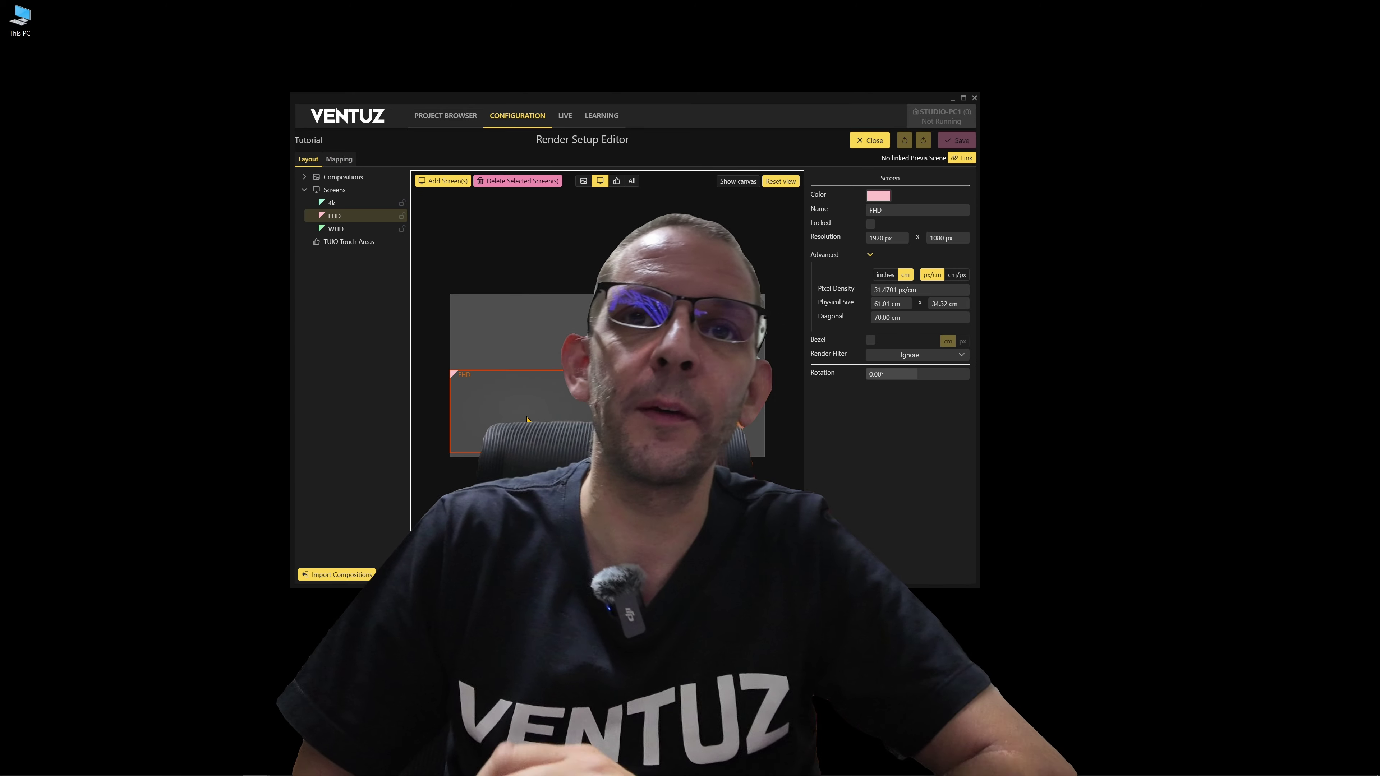
pyautogui.press('Delete')
pyautogui.click(747, 360)
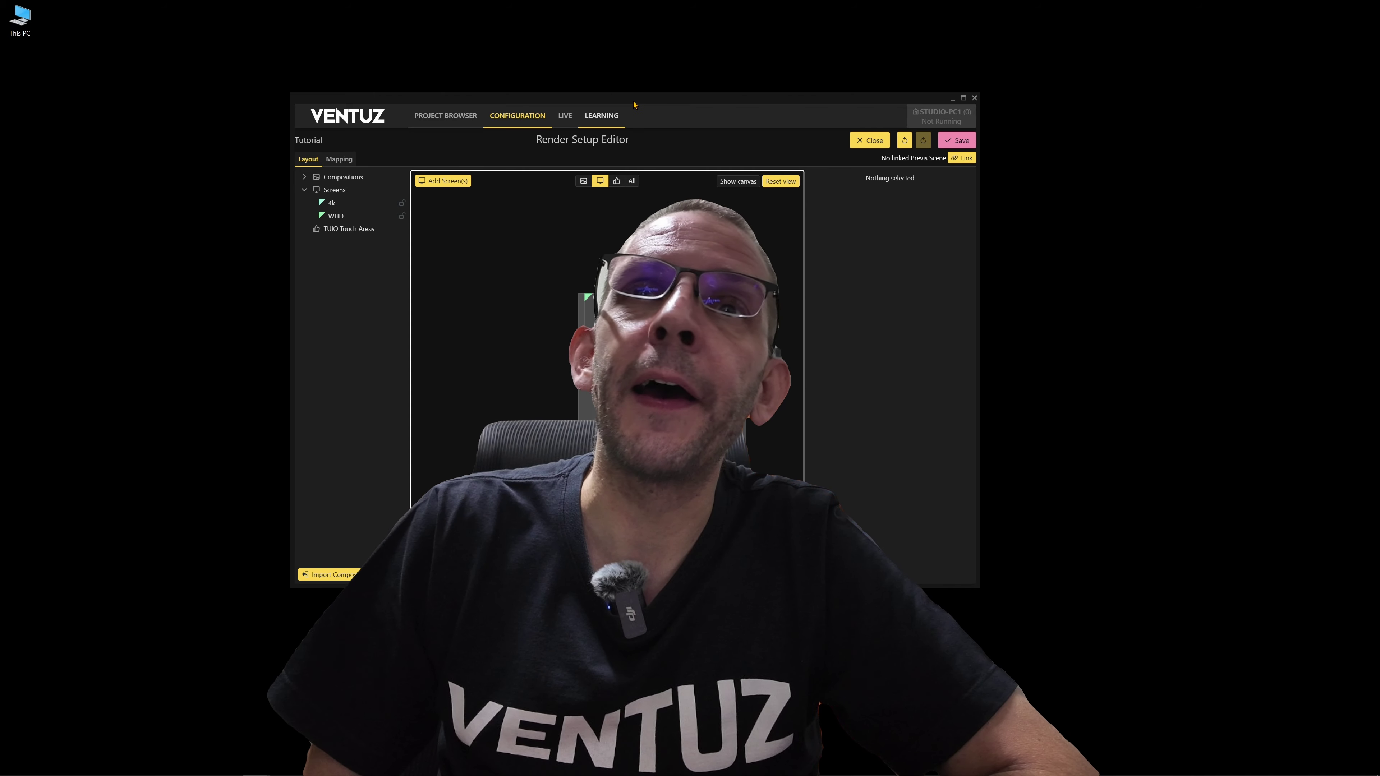
# Check the mapping of the remaining WHD and 4k screens and save the Tutorial render setup
pyautogui.moveTo(633, 104); pyautogui.dragTo(601, 95)
pyautogui.click(301, 150)
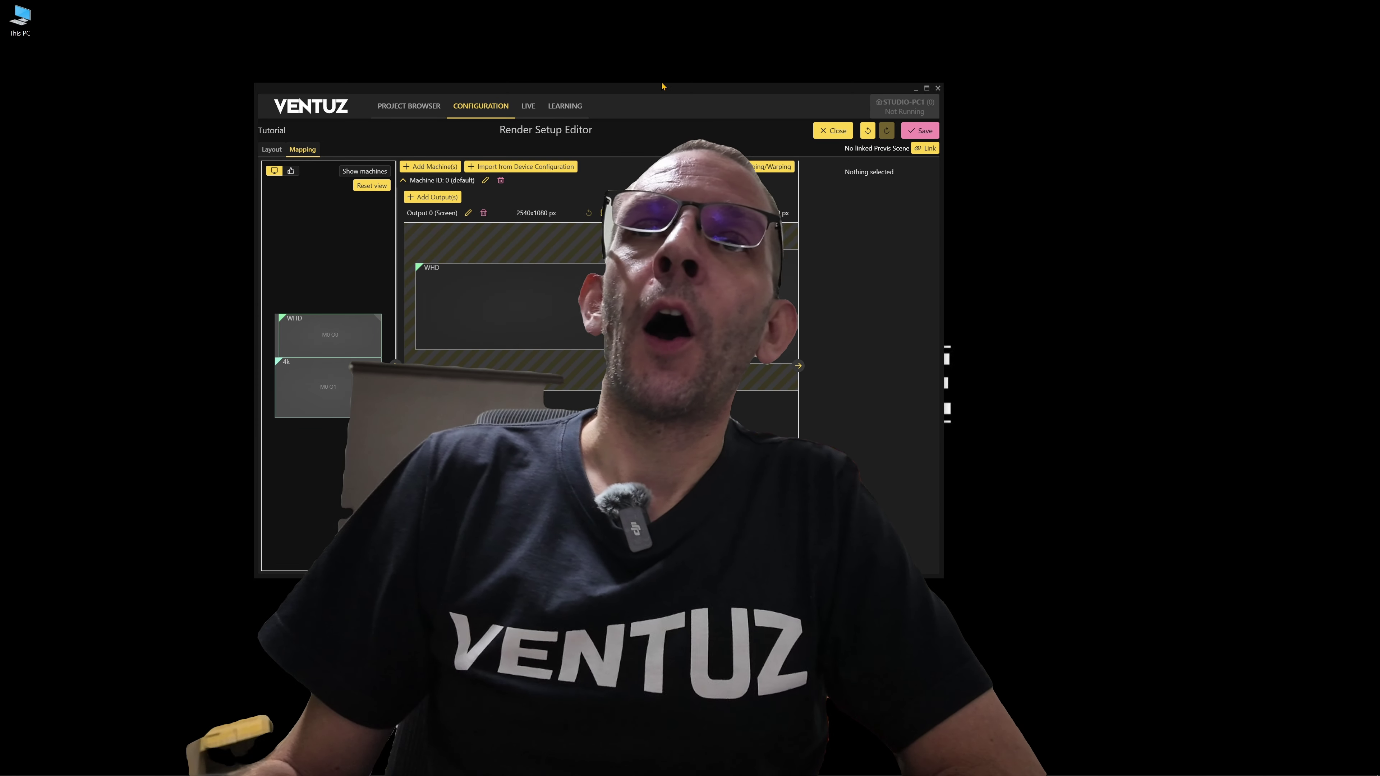
pyautogui.moveTo(674, 91); pyautogui.dragTo(711, 89)
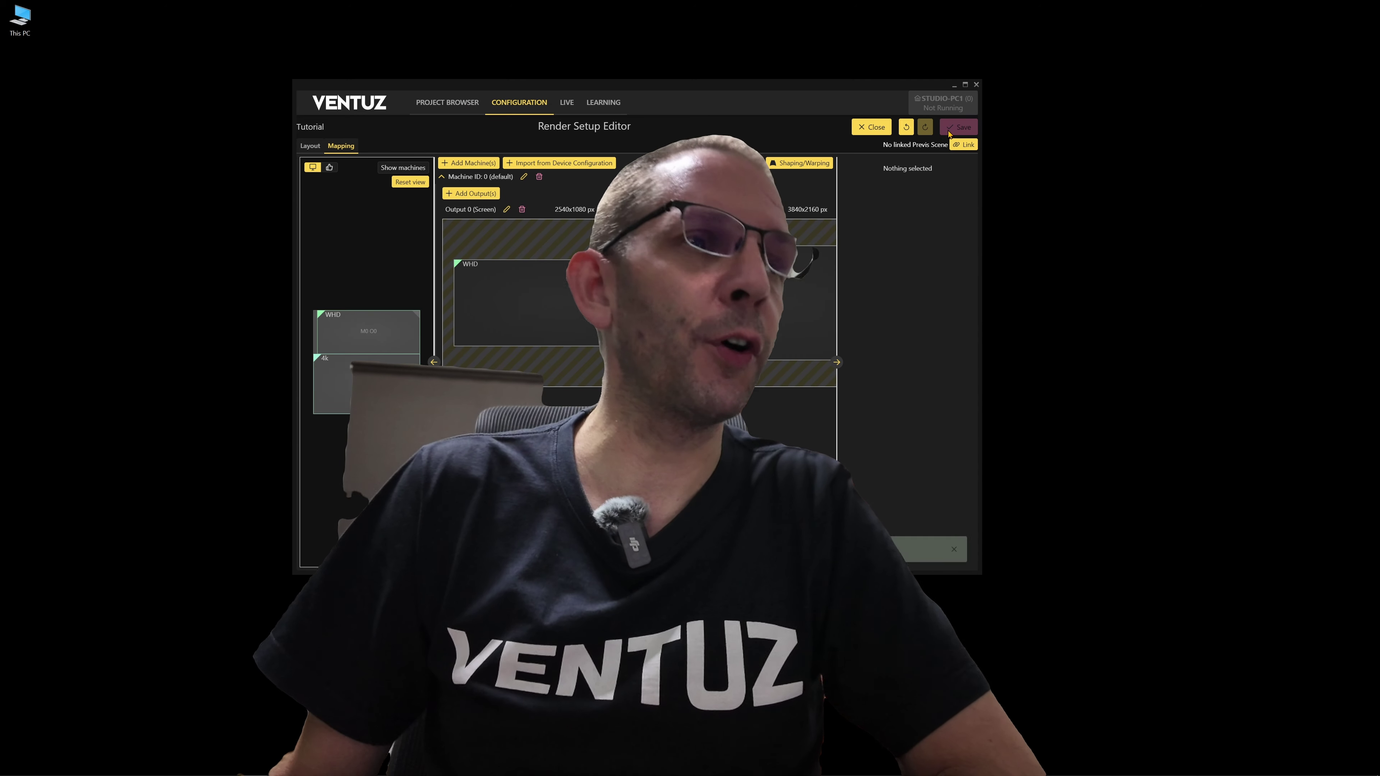
pyautogui.click(447, 101)
pyautogui.click(501, 106)
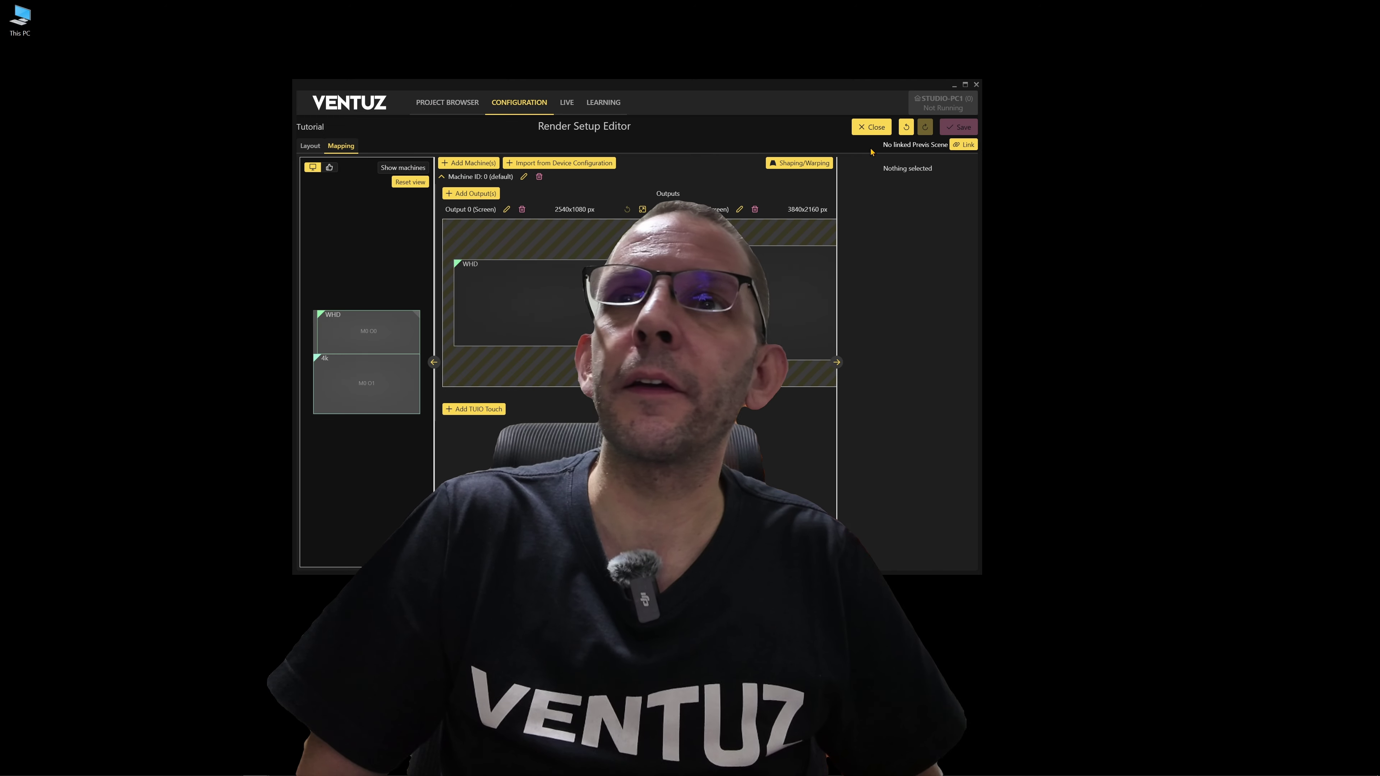
# Close the render setup editor and start the Ventuz Default project
pyautogui.click(871, 128)
pyautogui.scroll(-2, 546, 326)
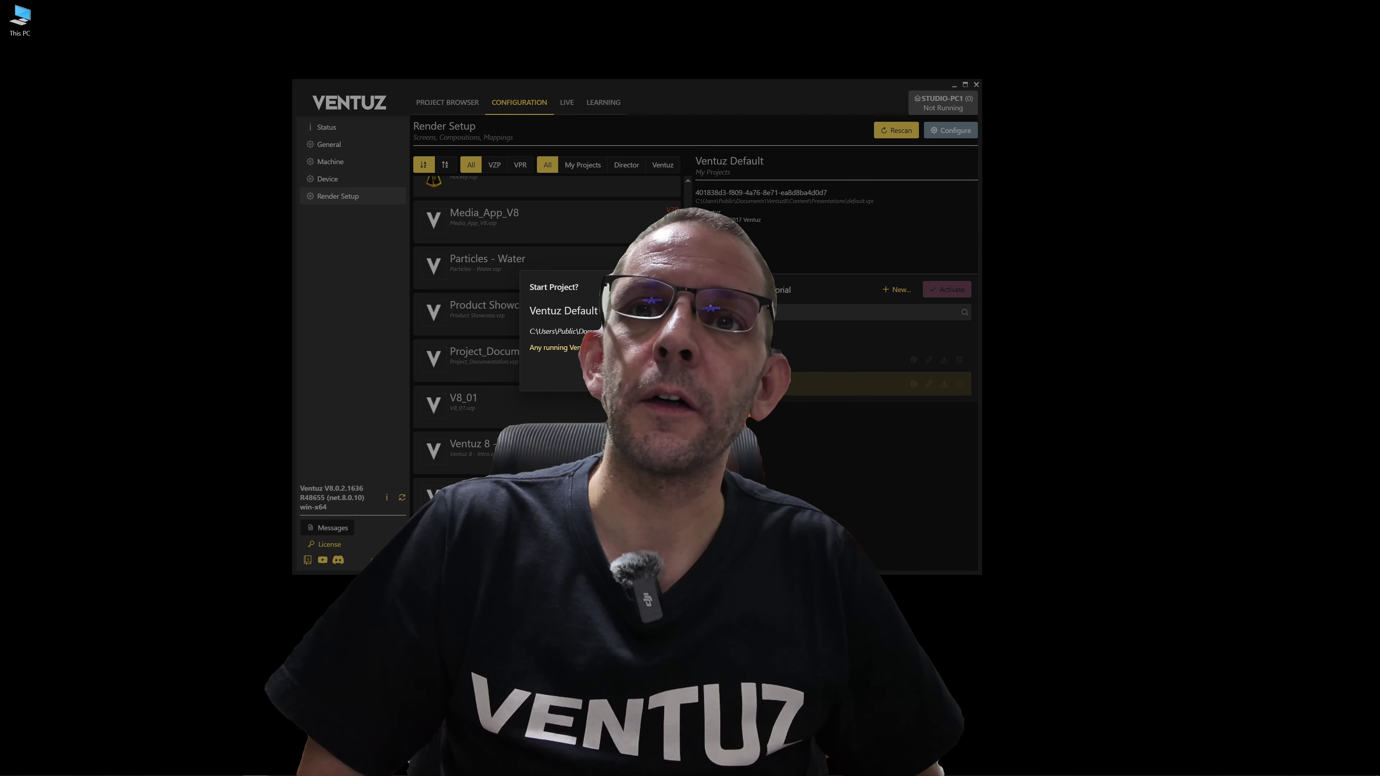
pyautogui.press('Return')
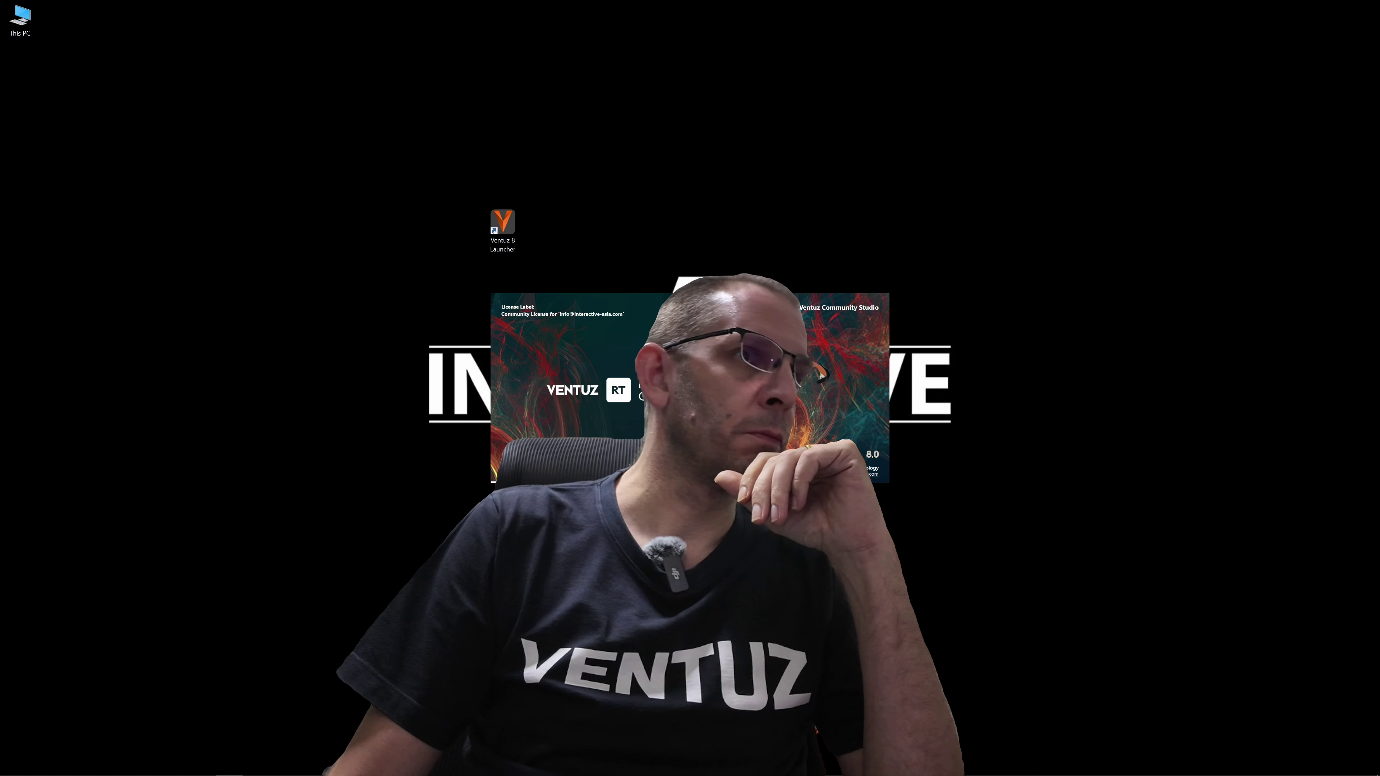
# Switch OBS to the Screens scene and reposition the Ventuz launcher window within the desktop view
pyautogui.click(21, 645)
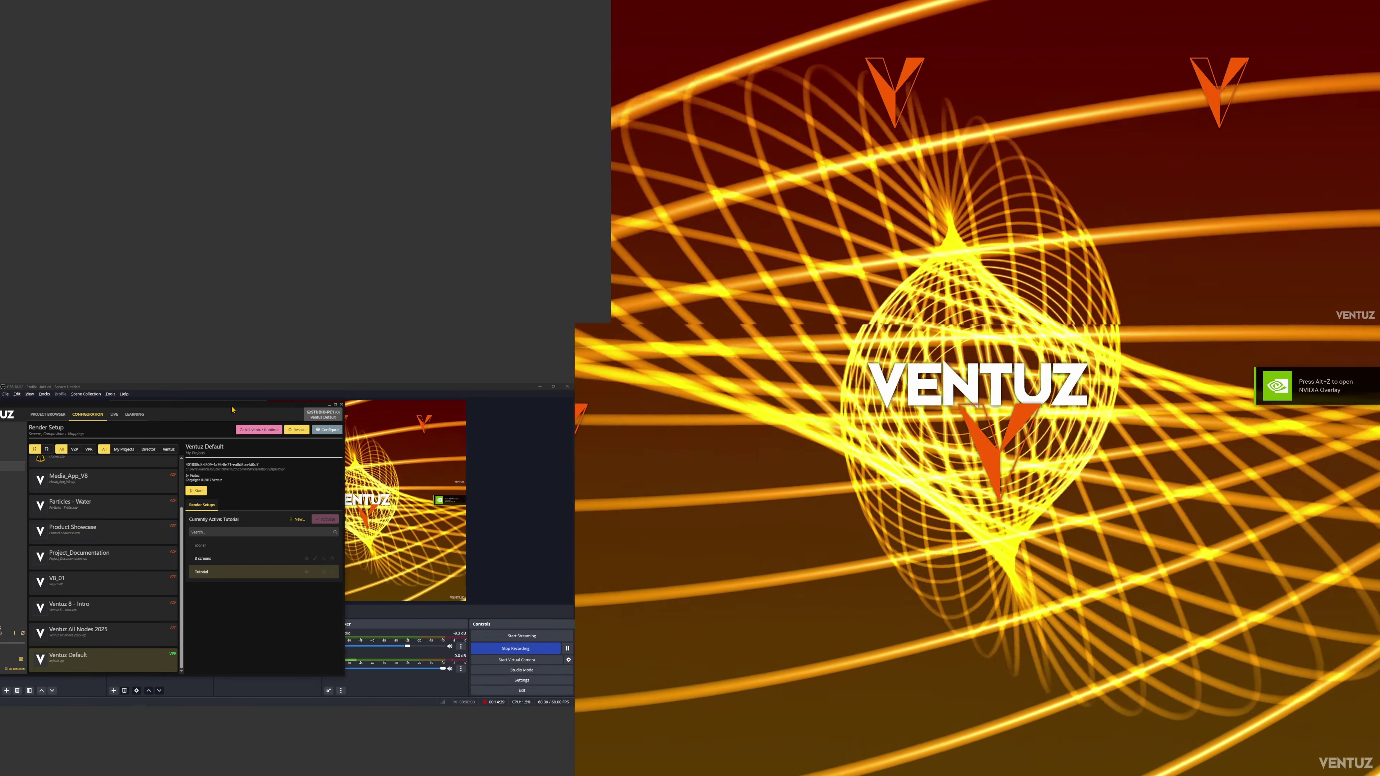
pyautogui.moveTo(223, 410); pyautogui.dragTo(213, 632)
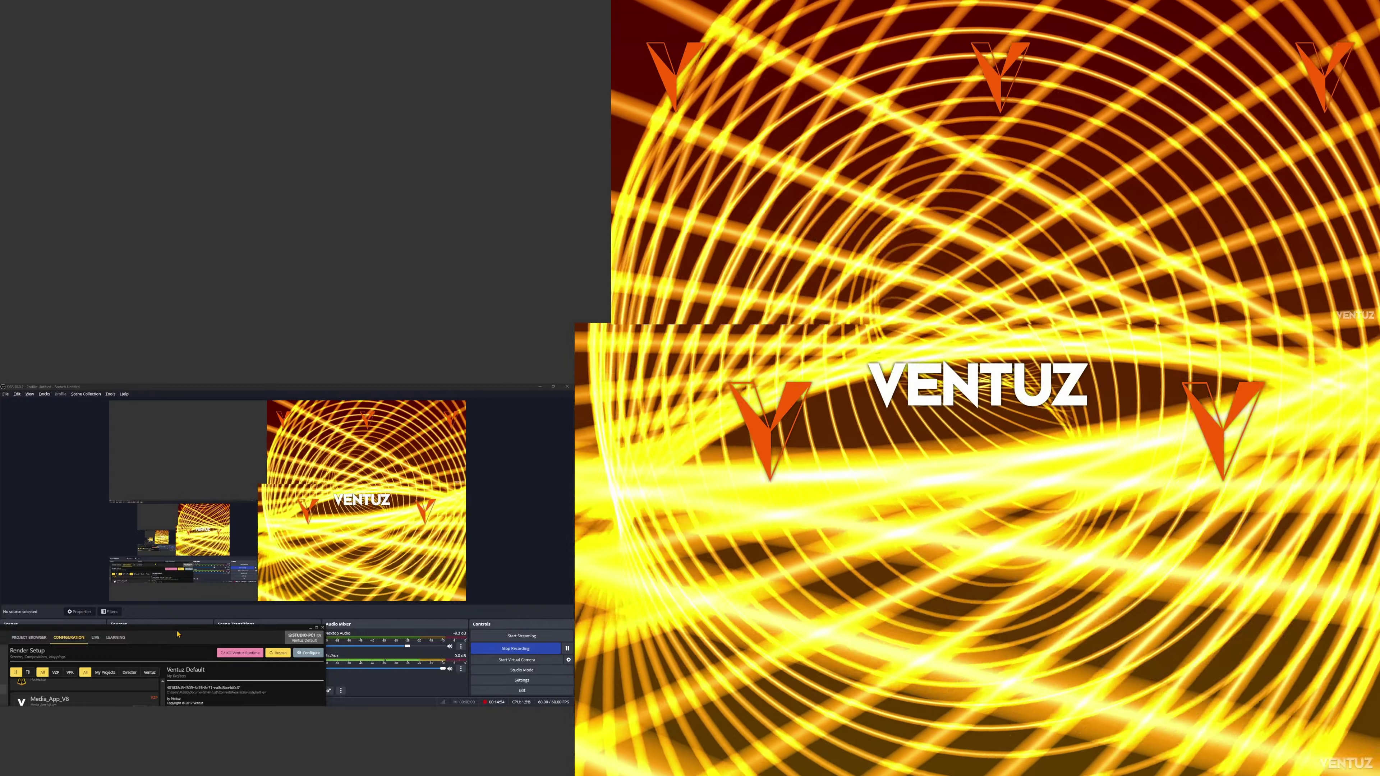
pyautogui.moveTo(179, 634); pyautogui.dragTo(223, 441)
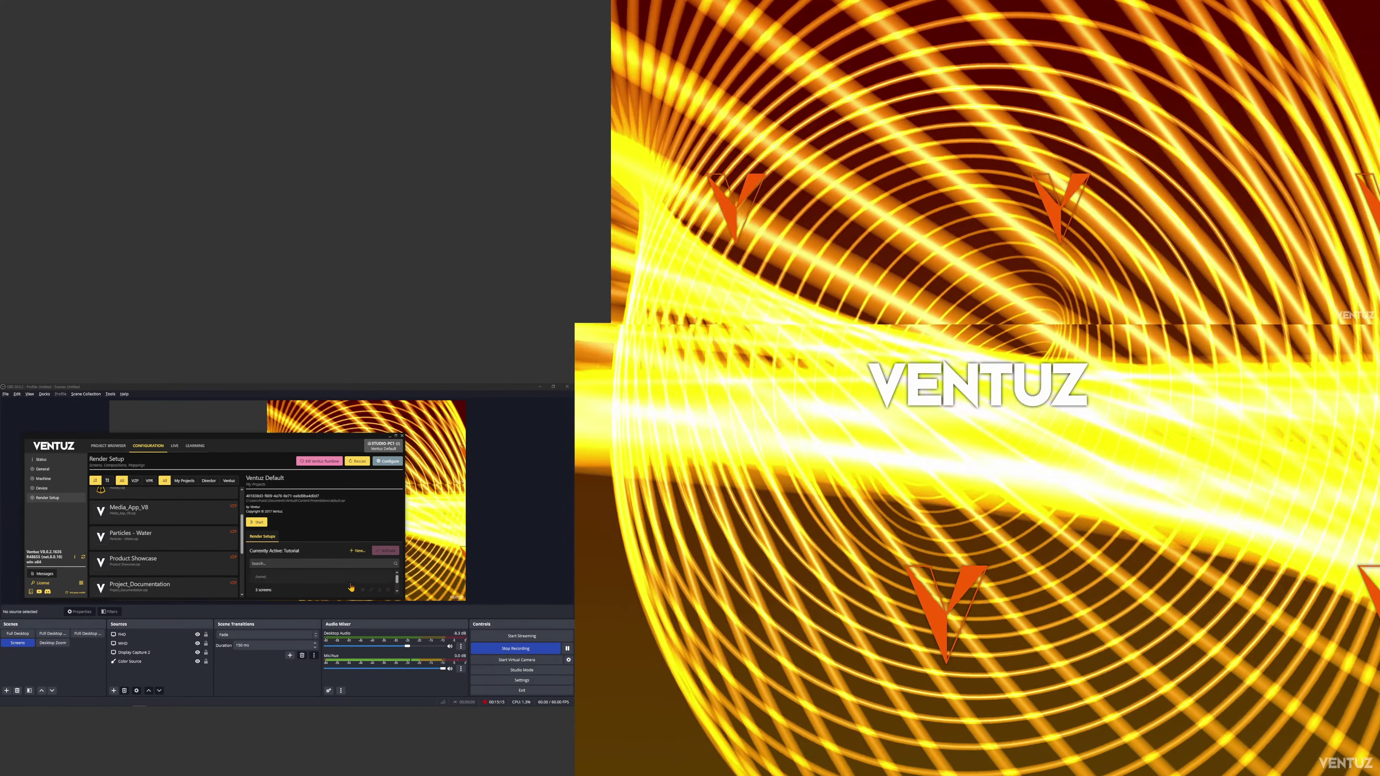
# Reopen the Tutorial render setup for editing and enable live updates
pyautogui.scroll(-2, 308, 587)
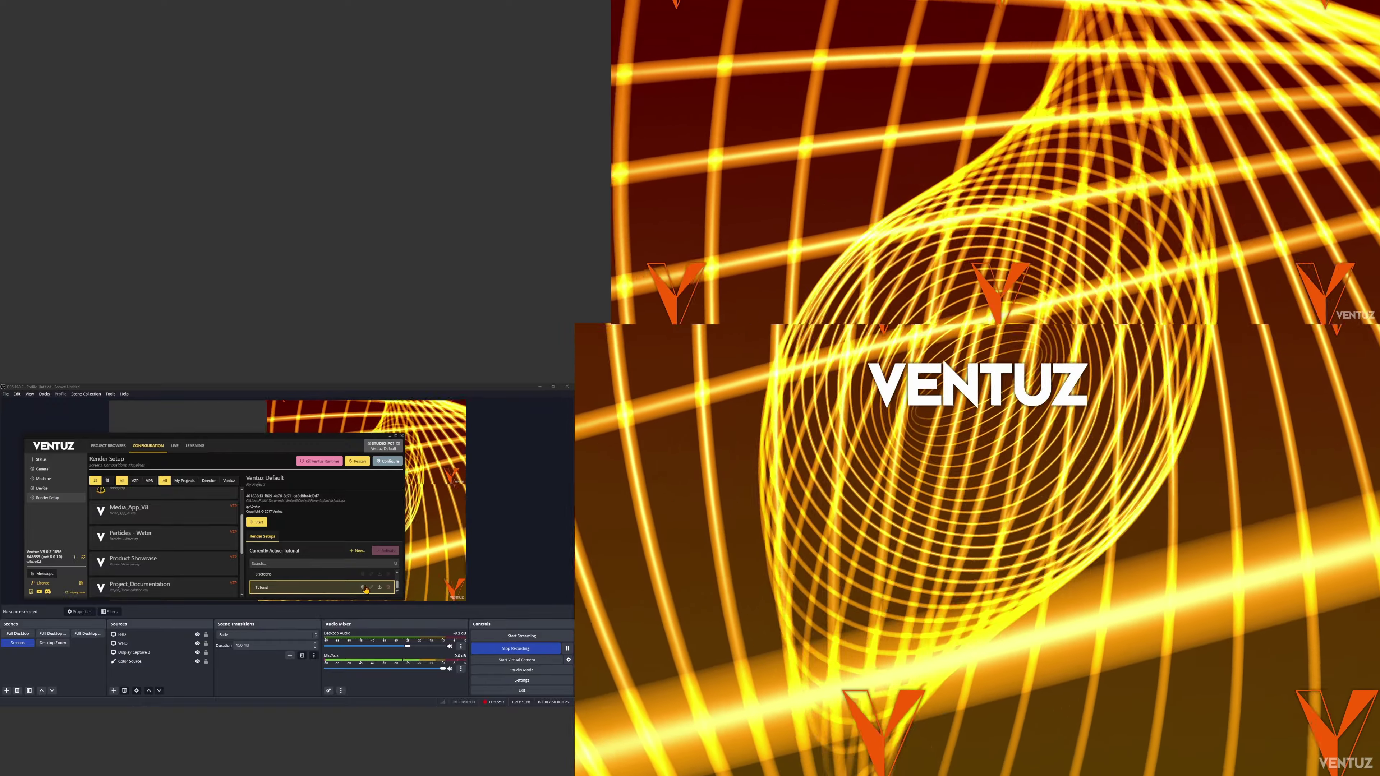
pyautogui.doubleClick(308, 588)
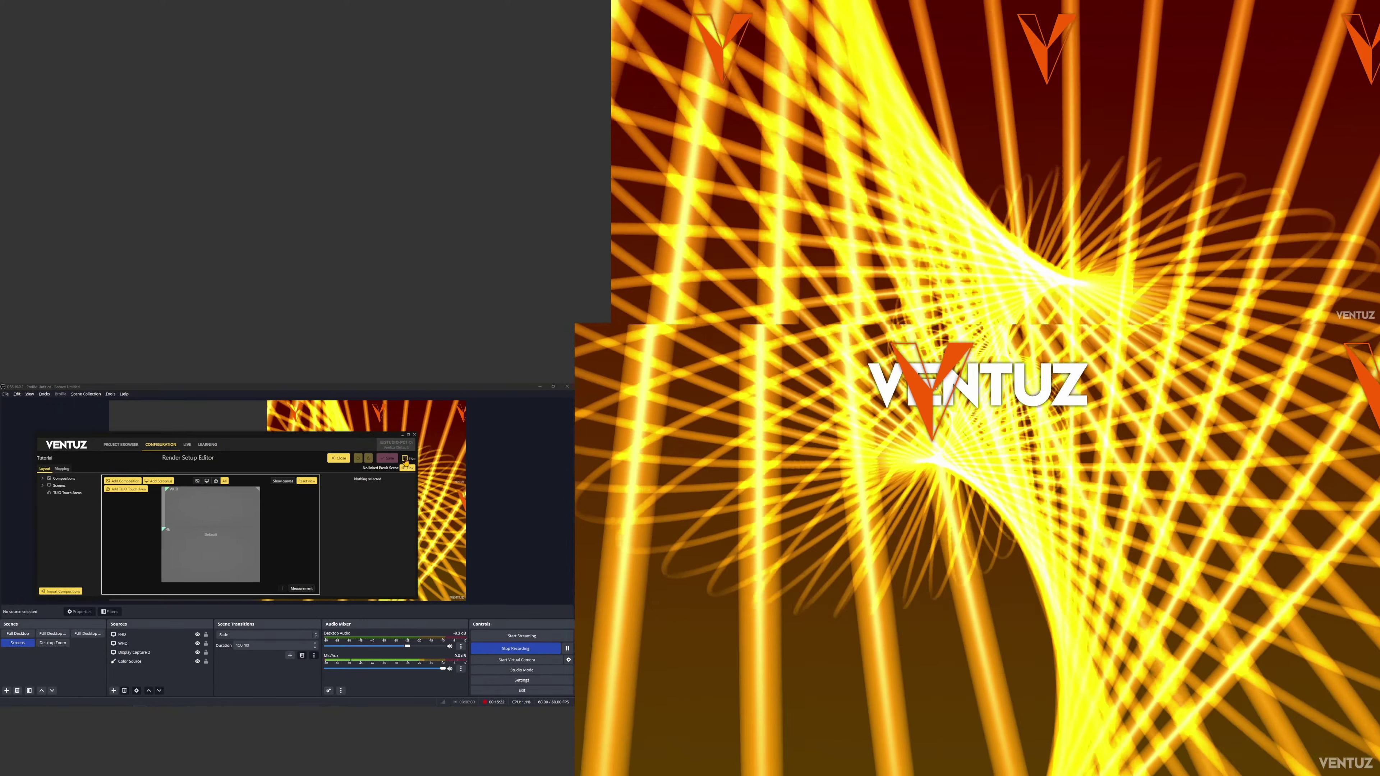
pyautogui.click(405, 459)
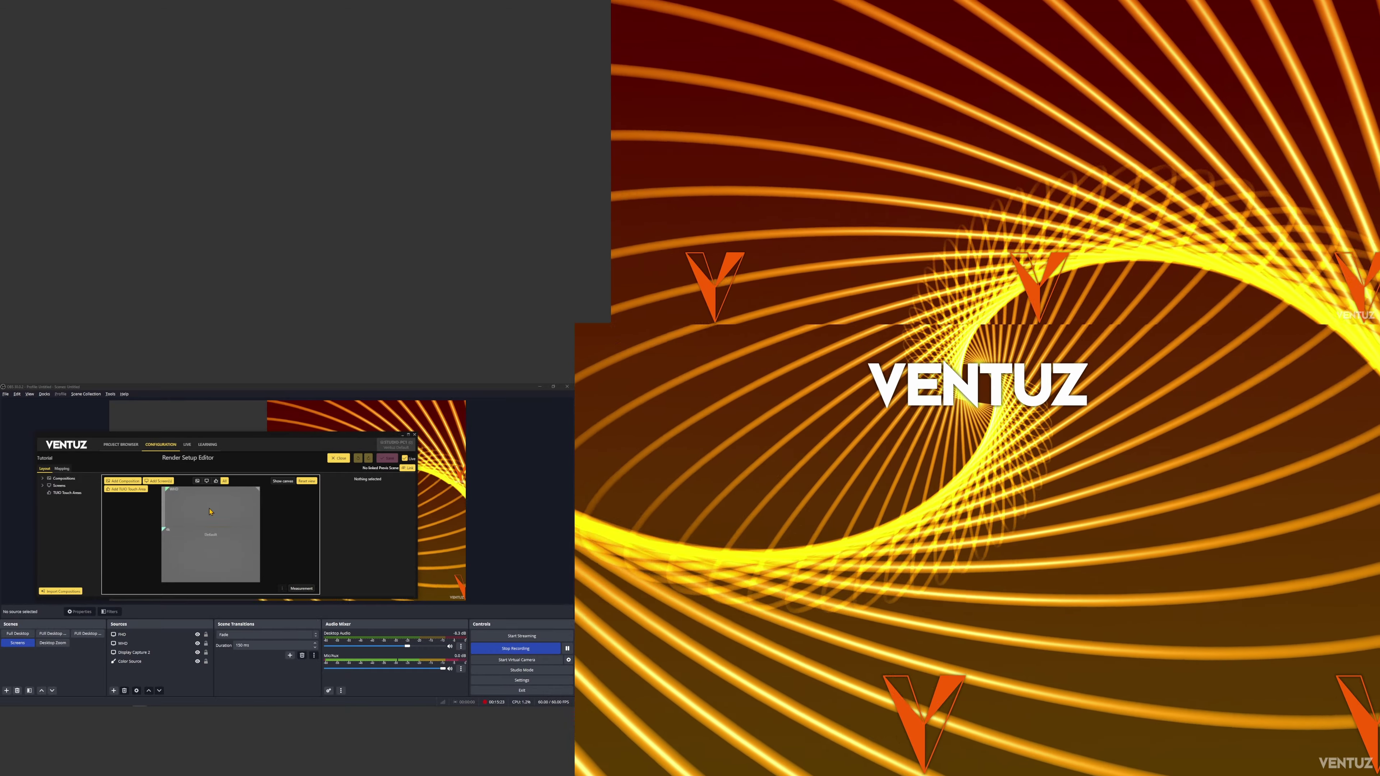
# Shift the Default composition slightly in the layout and move the WHD screen up past the composition's upper edge
pyautogui.click(220, 512)
pyautogui.moveTo(220, 514)
pyautogui.mouseDown()
pyautogui.moveTo(266, 519)
pyautogui.moveTo(220, 513)
pyautogui.mouseUp()
pyautogui.click(219, 513)
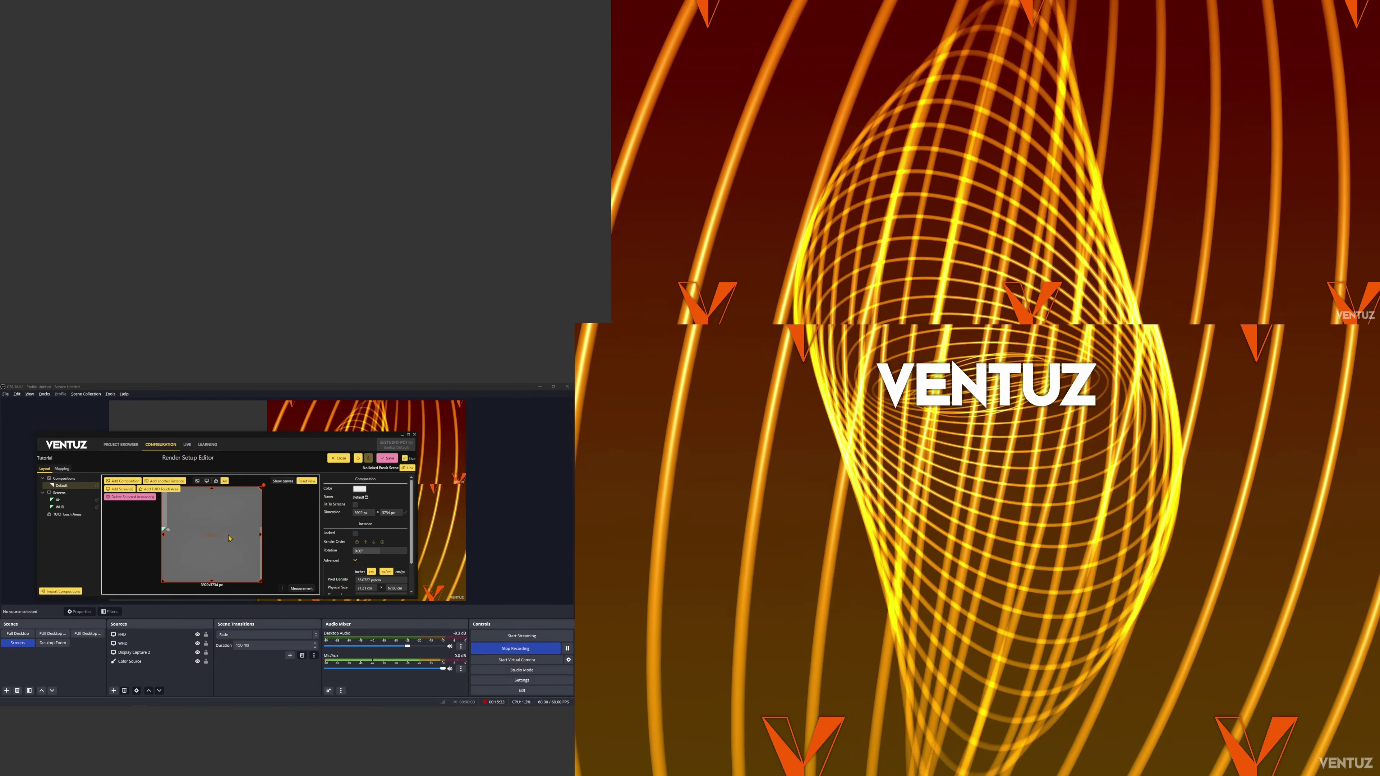
pyautogui.click(207, 525)
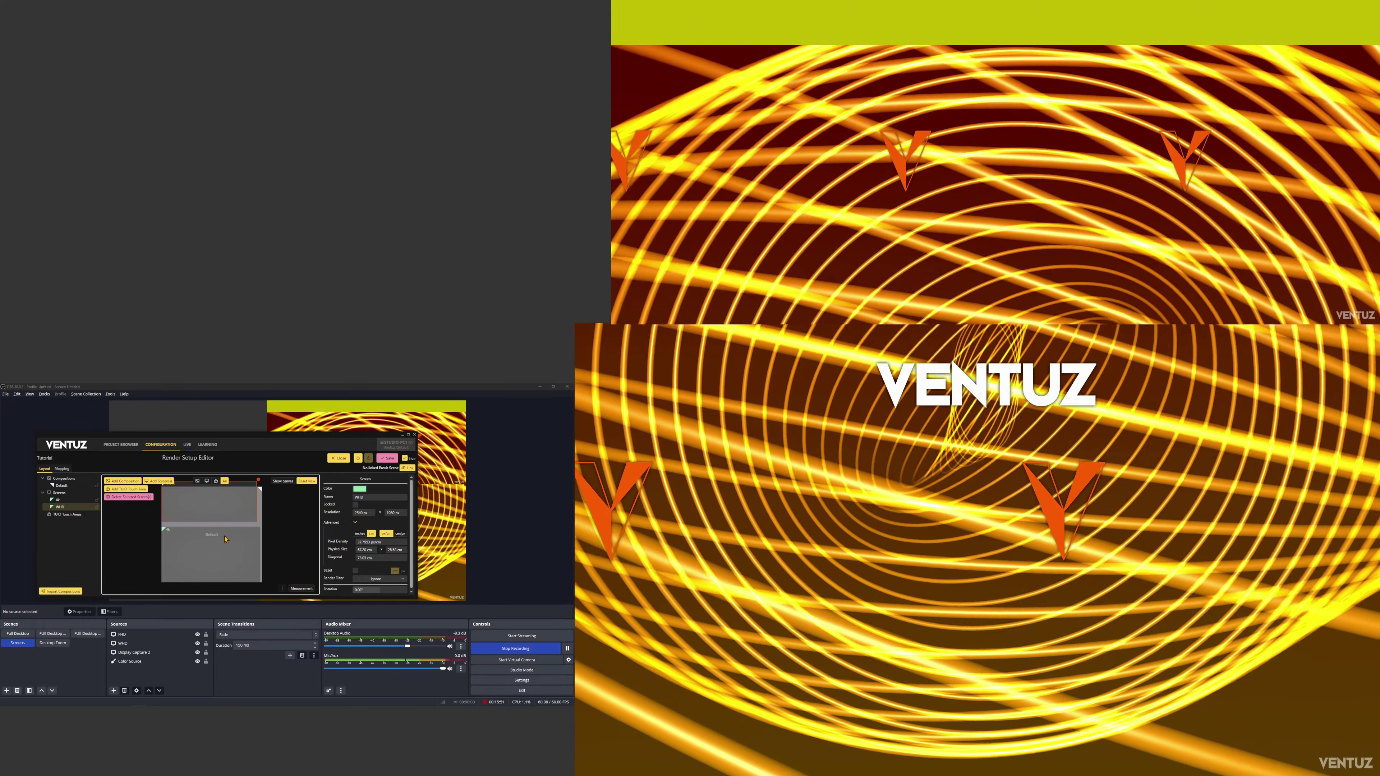
# Move the Default composition up over the WHD screen and adjust its height and width by its edge handles
pyautogui.scroll(-2, 215, 533)
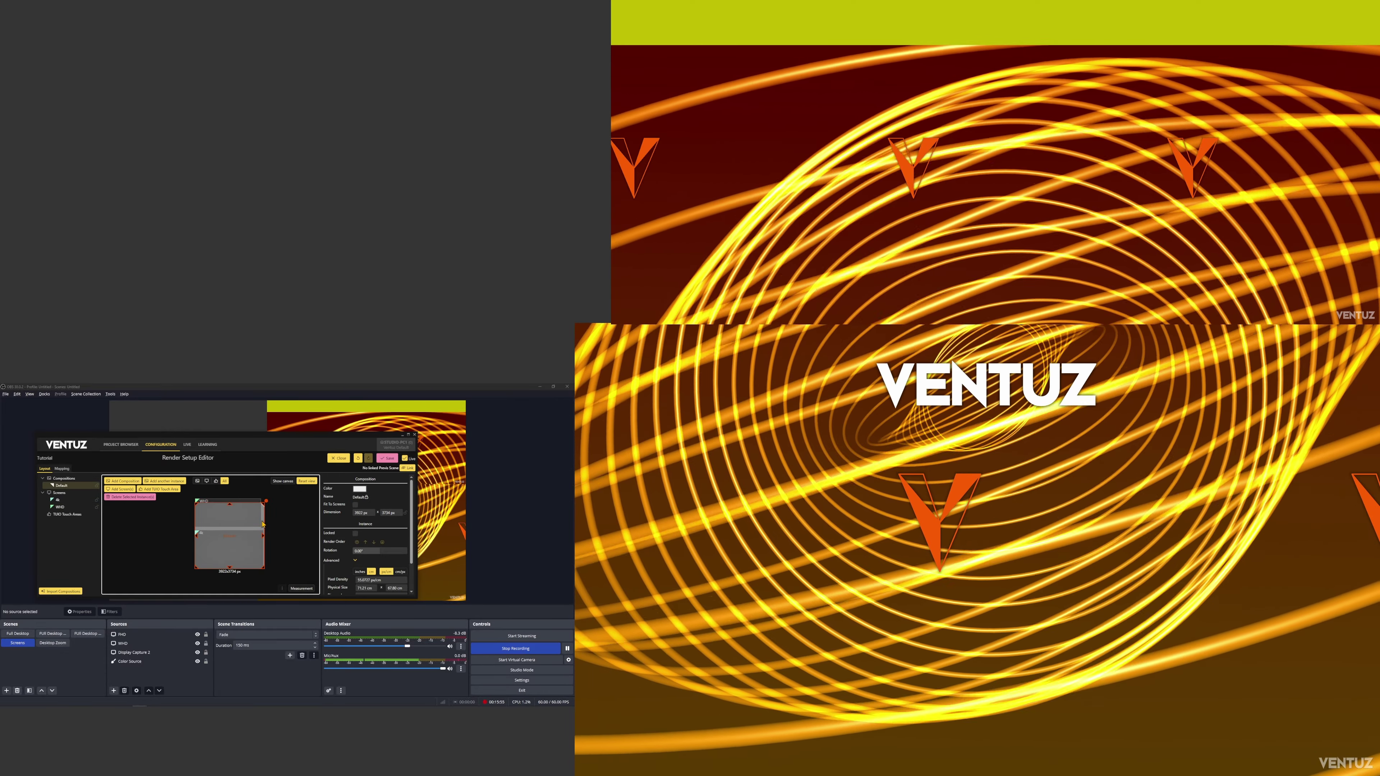
pyautogui.click(262, 512)
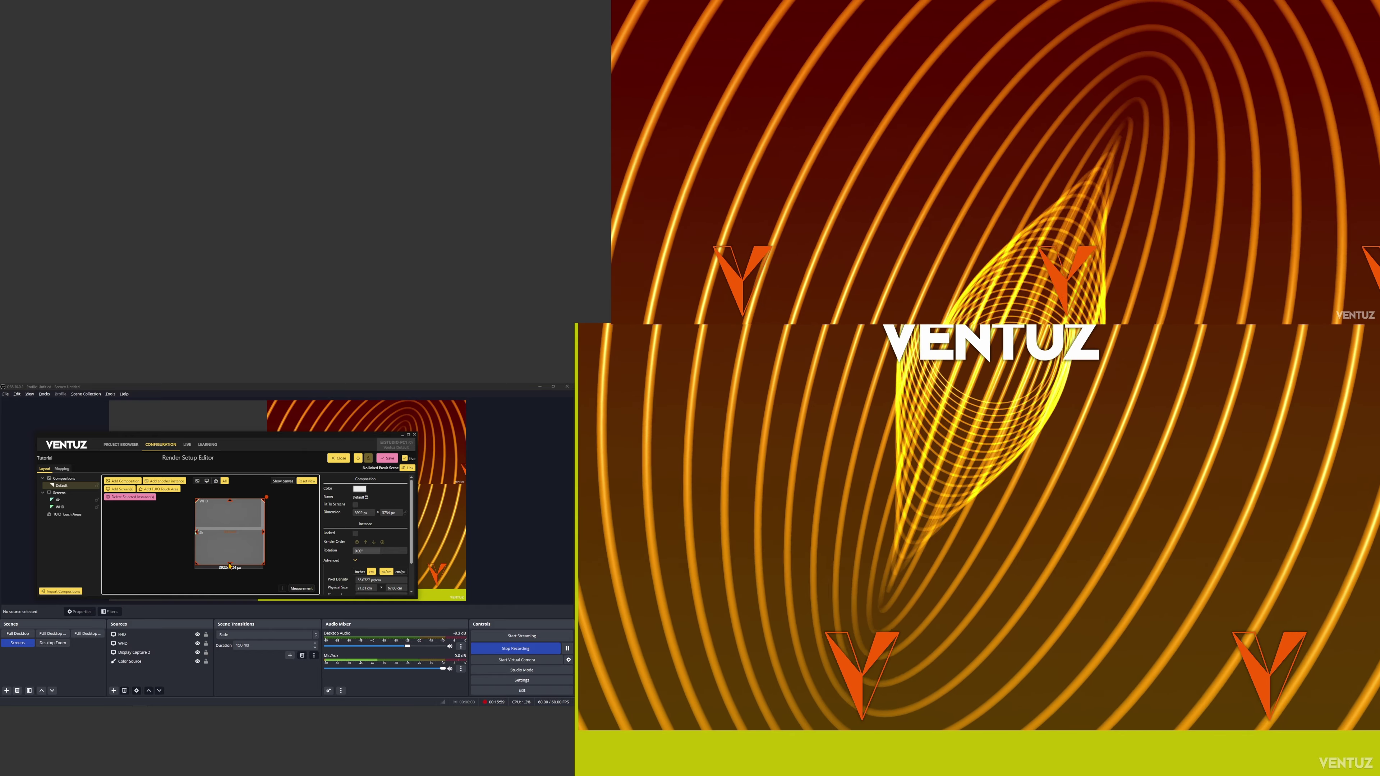
pyautogui.click(231, 563)
pyautogui.moveTo(237, 569); pyautogui.dragTo(230, 555)
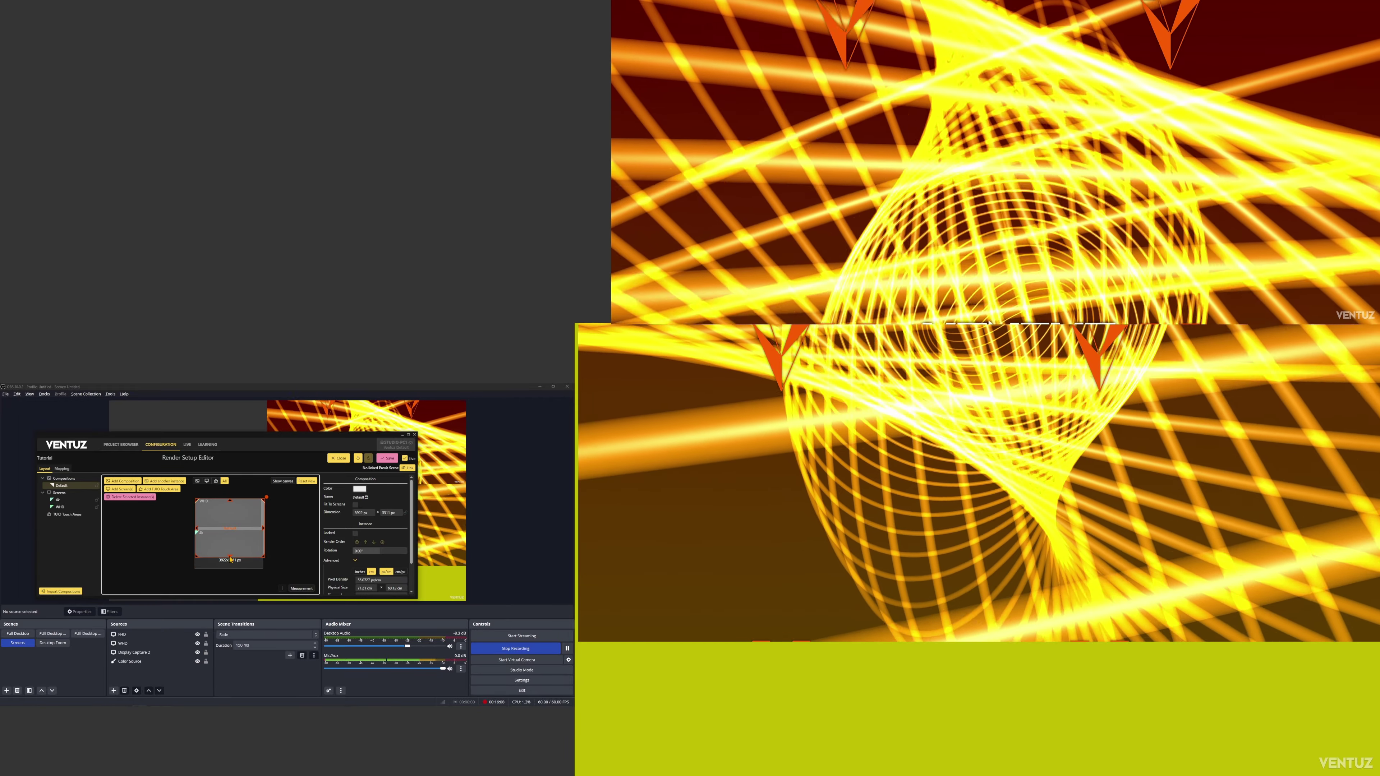
pyautogui.moveTo(230, 557); pyautogui.dragTo(230, 568)
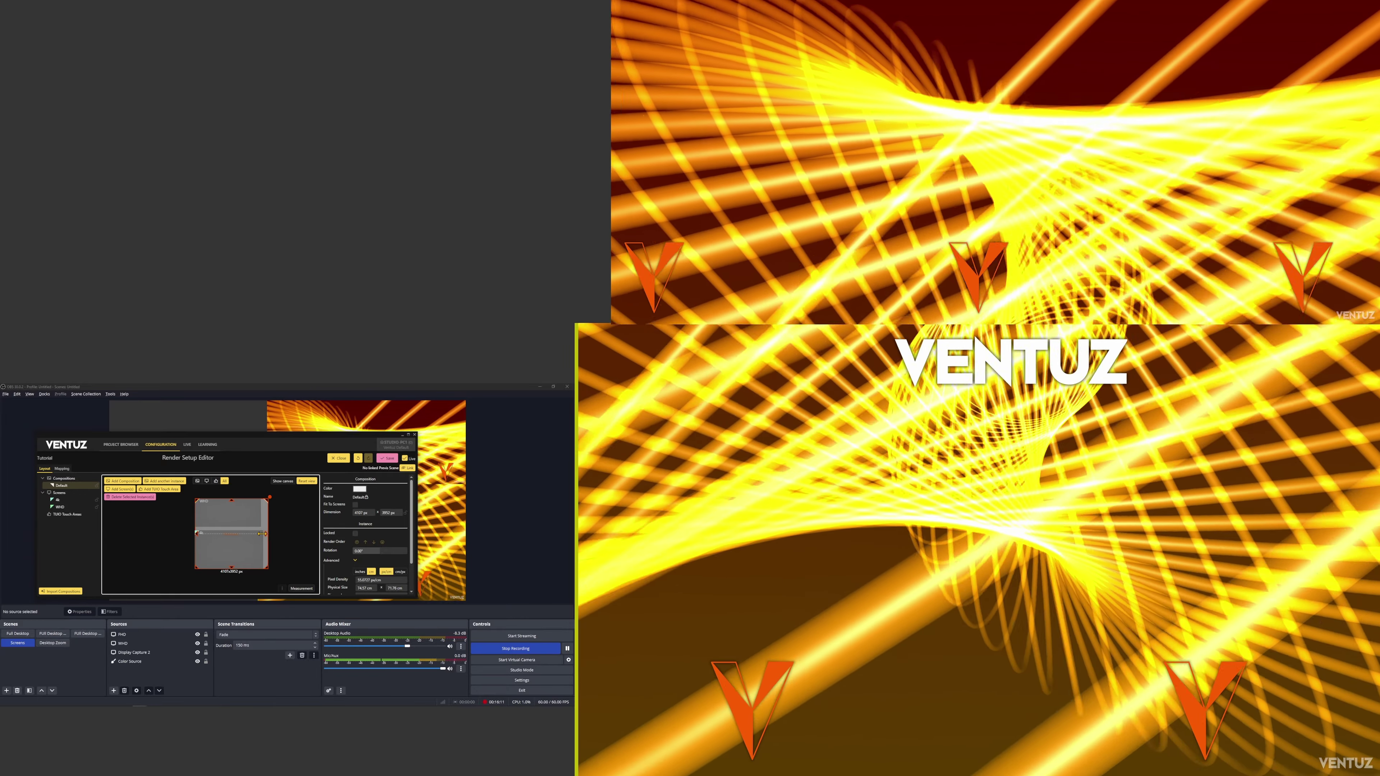
pyautogui.moveTo(264, 535); pyautogui.dragTo(262, 536)
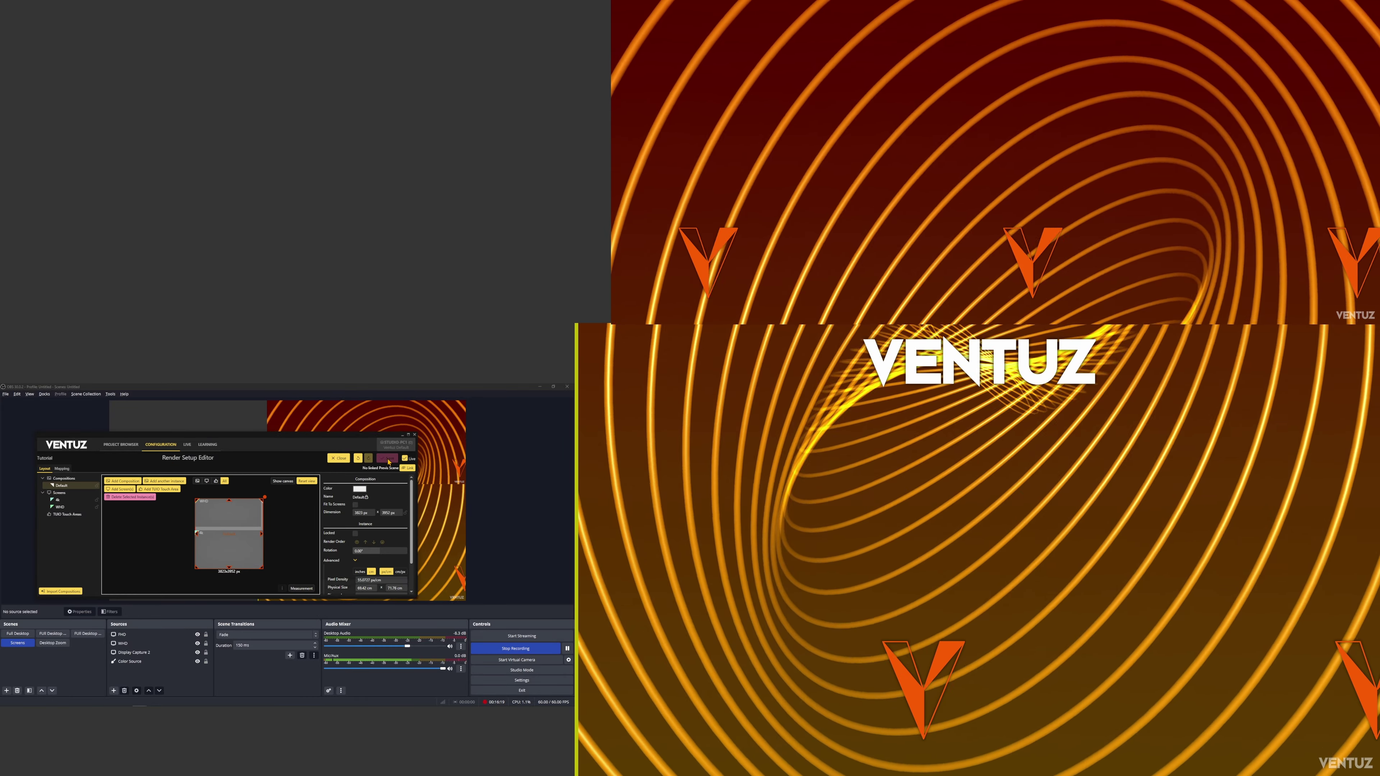
# Close the saved Tutorial render setup and stop the running Ventuz Default project
pyautogui.click(339, 460)
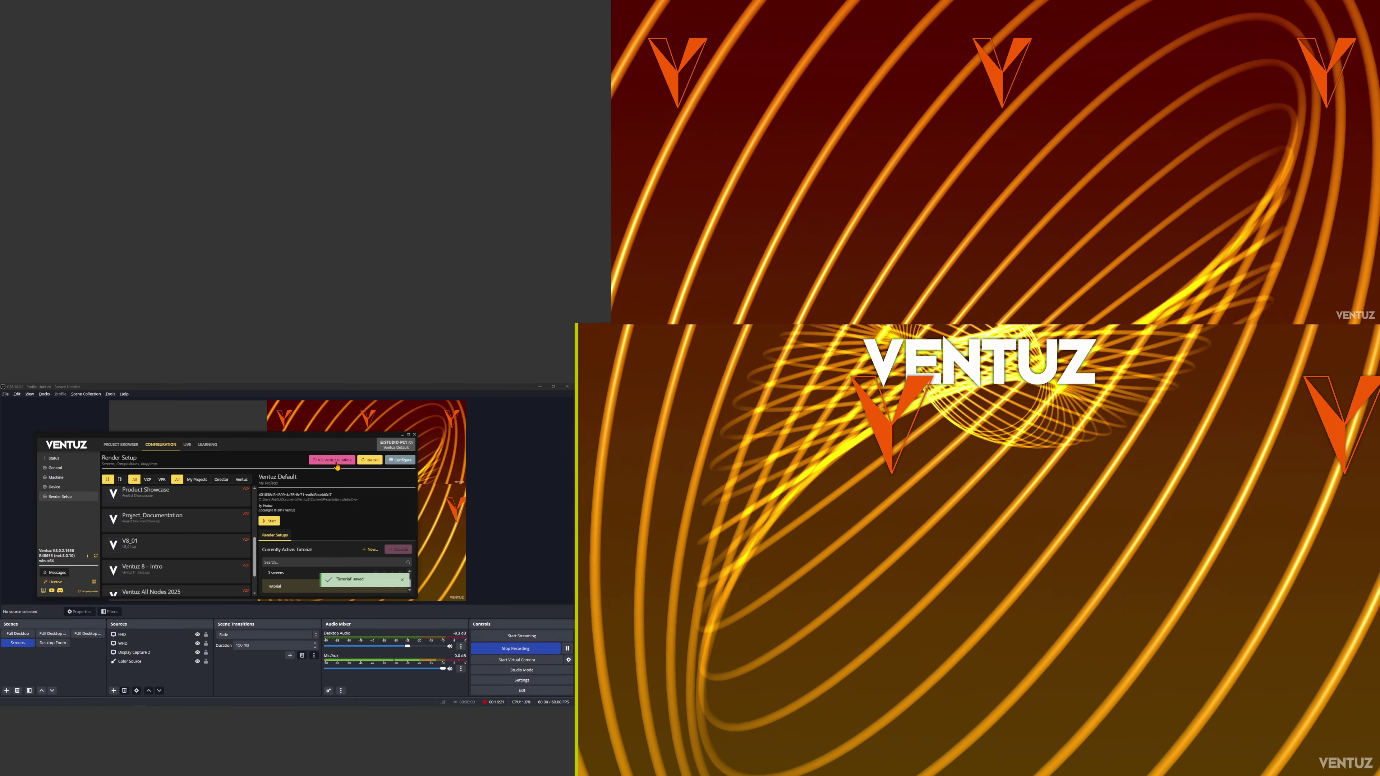
pyautogui.click(335, 462)
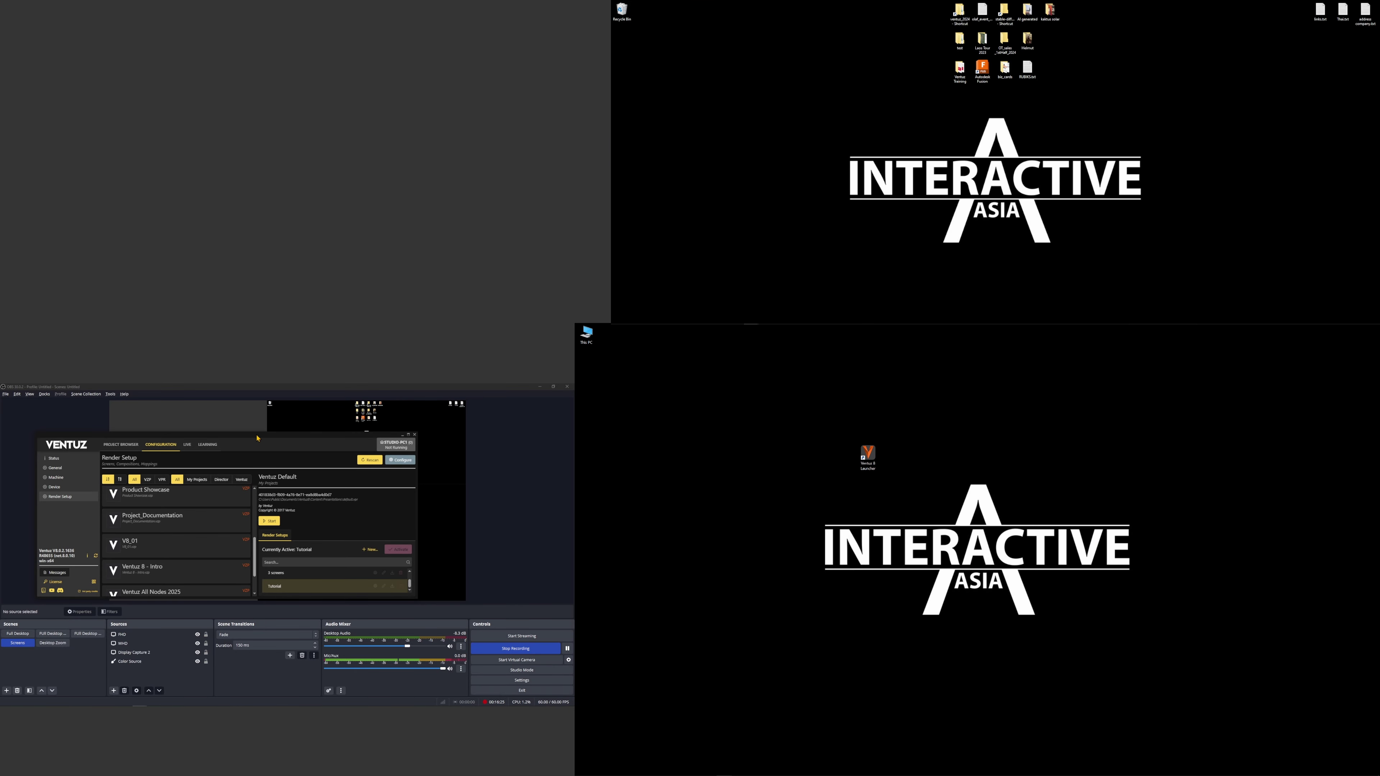
# Switch OBS from the Screens scene to the Full Desktop scene with the presenter
pyautogui.click(48, 634)
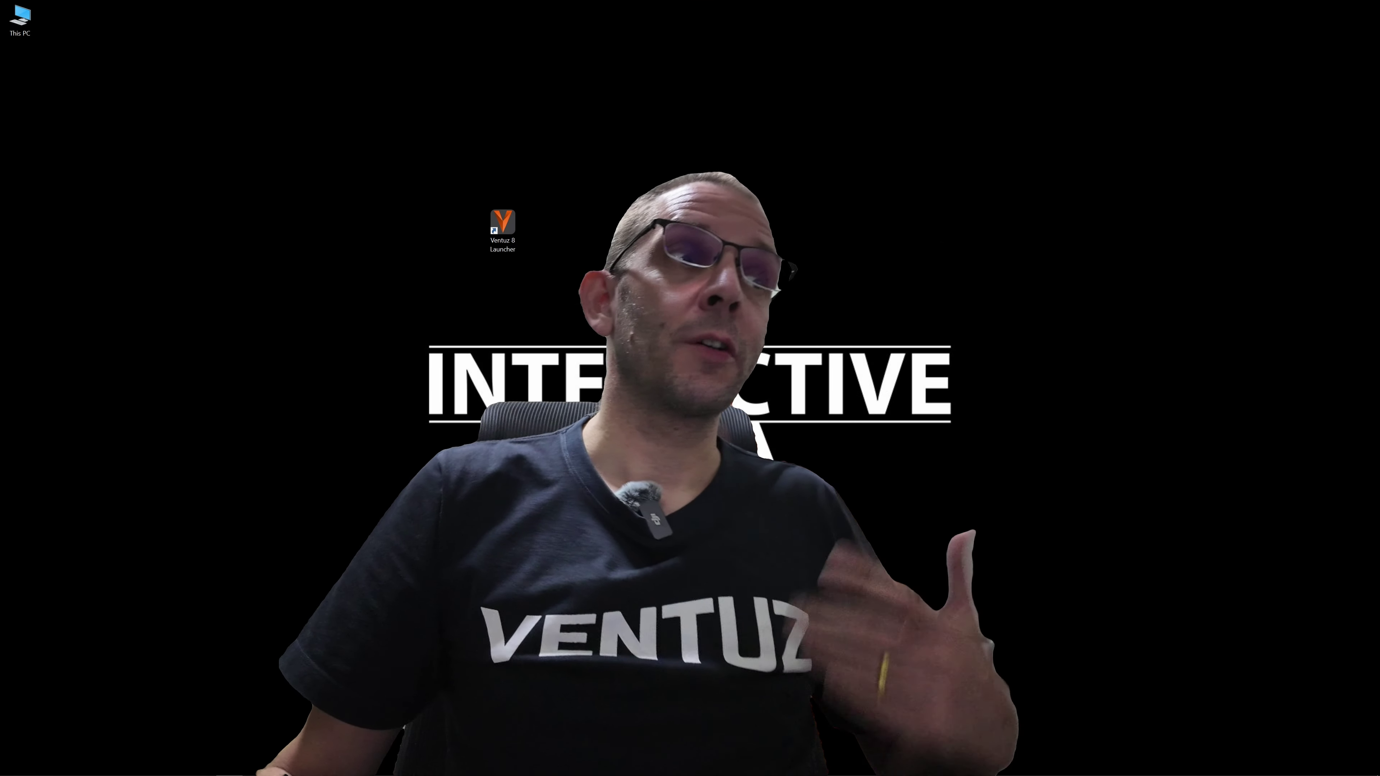